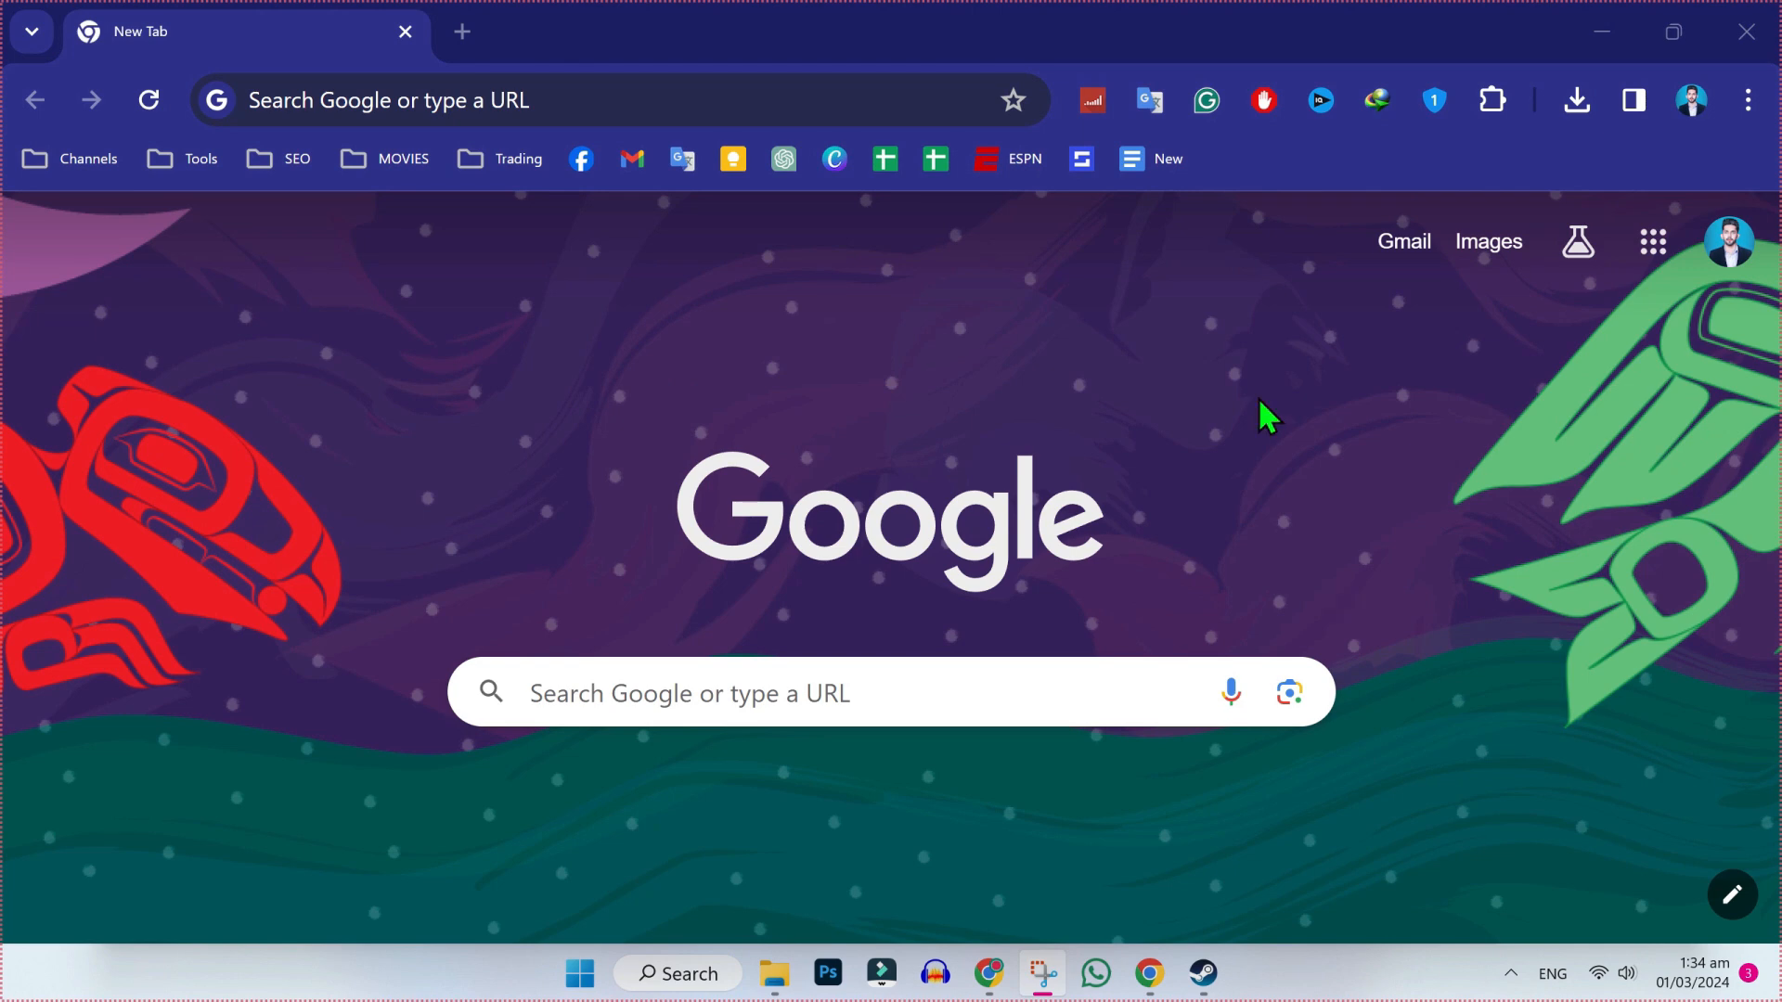
Step: Search 'rockstar games', go to the official site and its Red Dead Redemption 2 page
{"action": "left_click", "coordinate": [926, 693]}
{"action": "key", "text": "Down"}
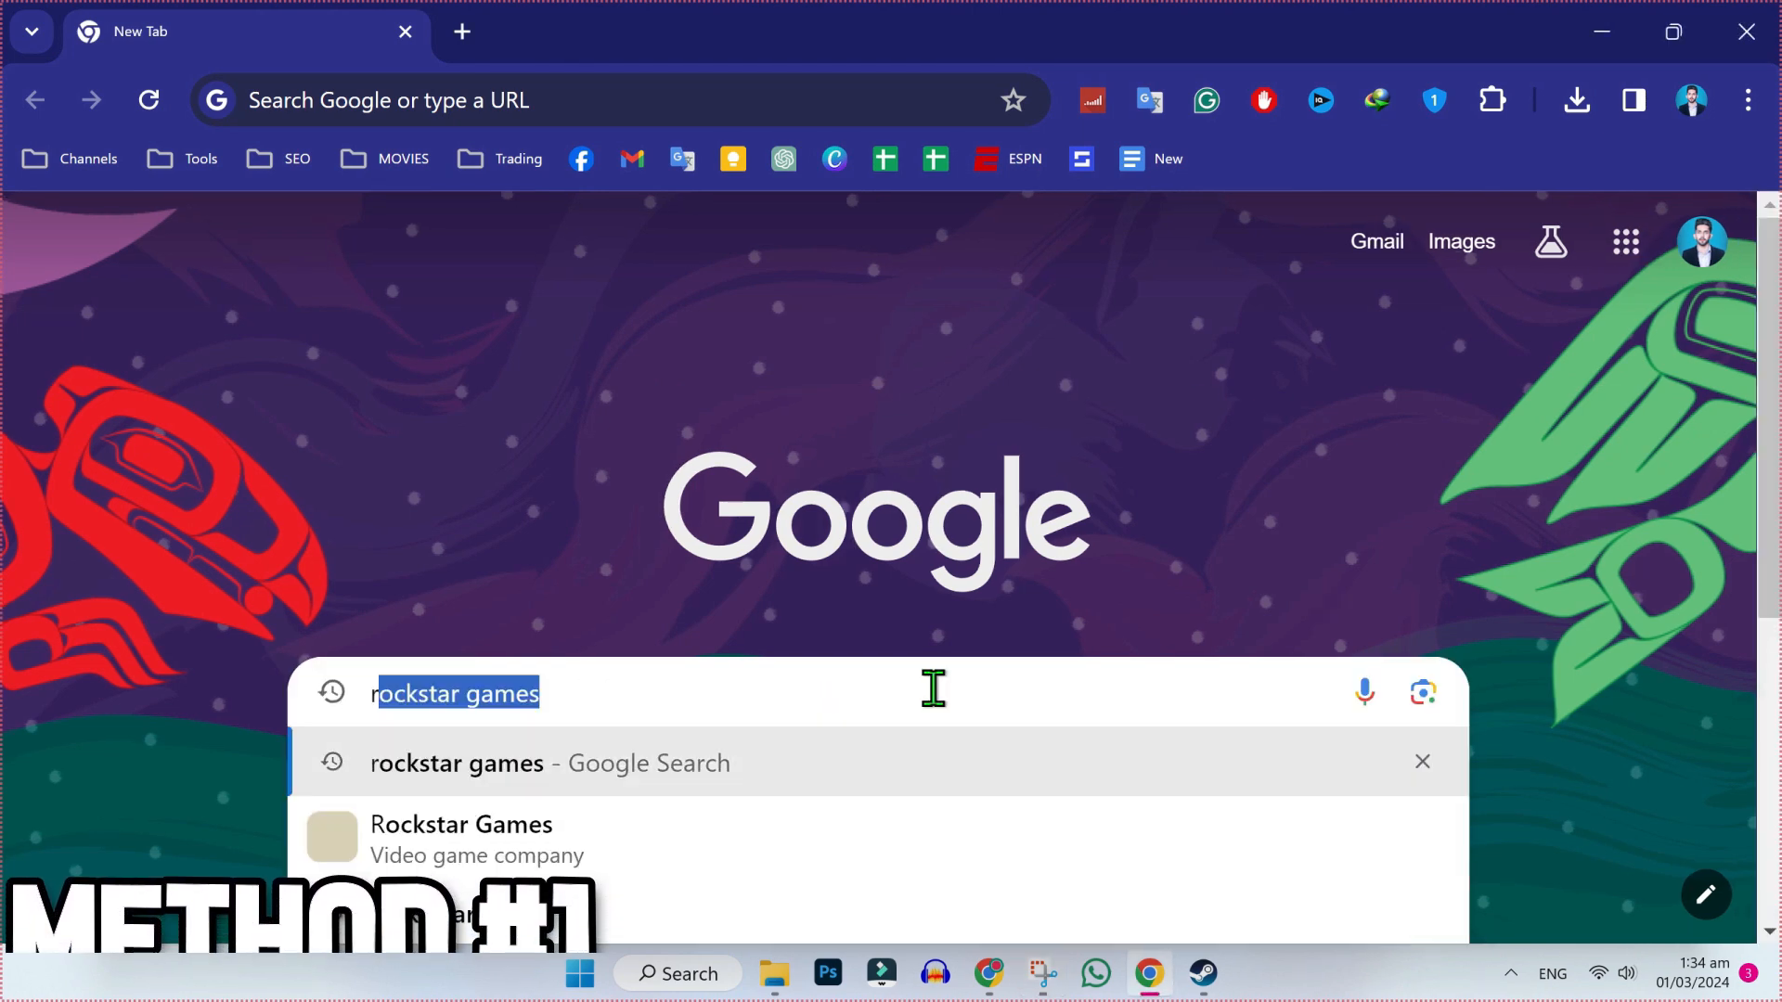
{"action": "key", "text": "Return"}
{"action": "left_click", "coordinate": [319, 513]}
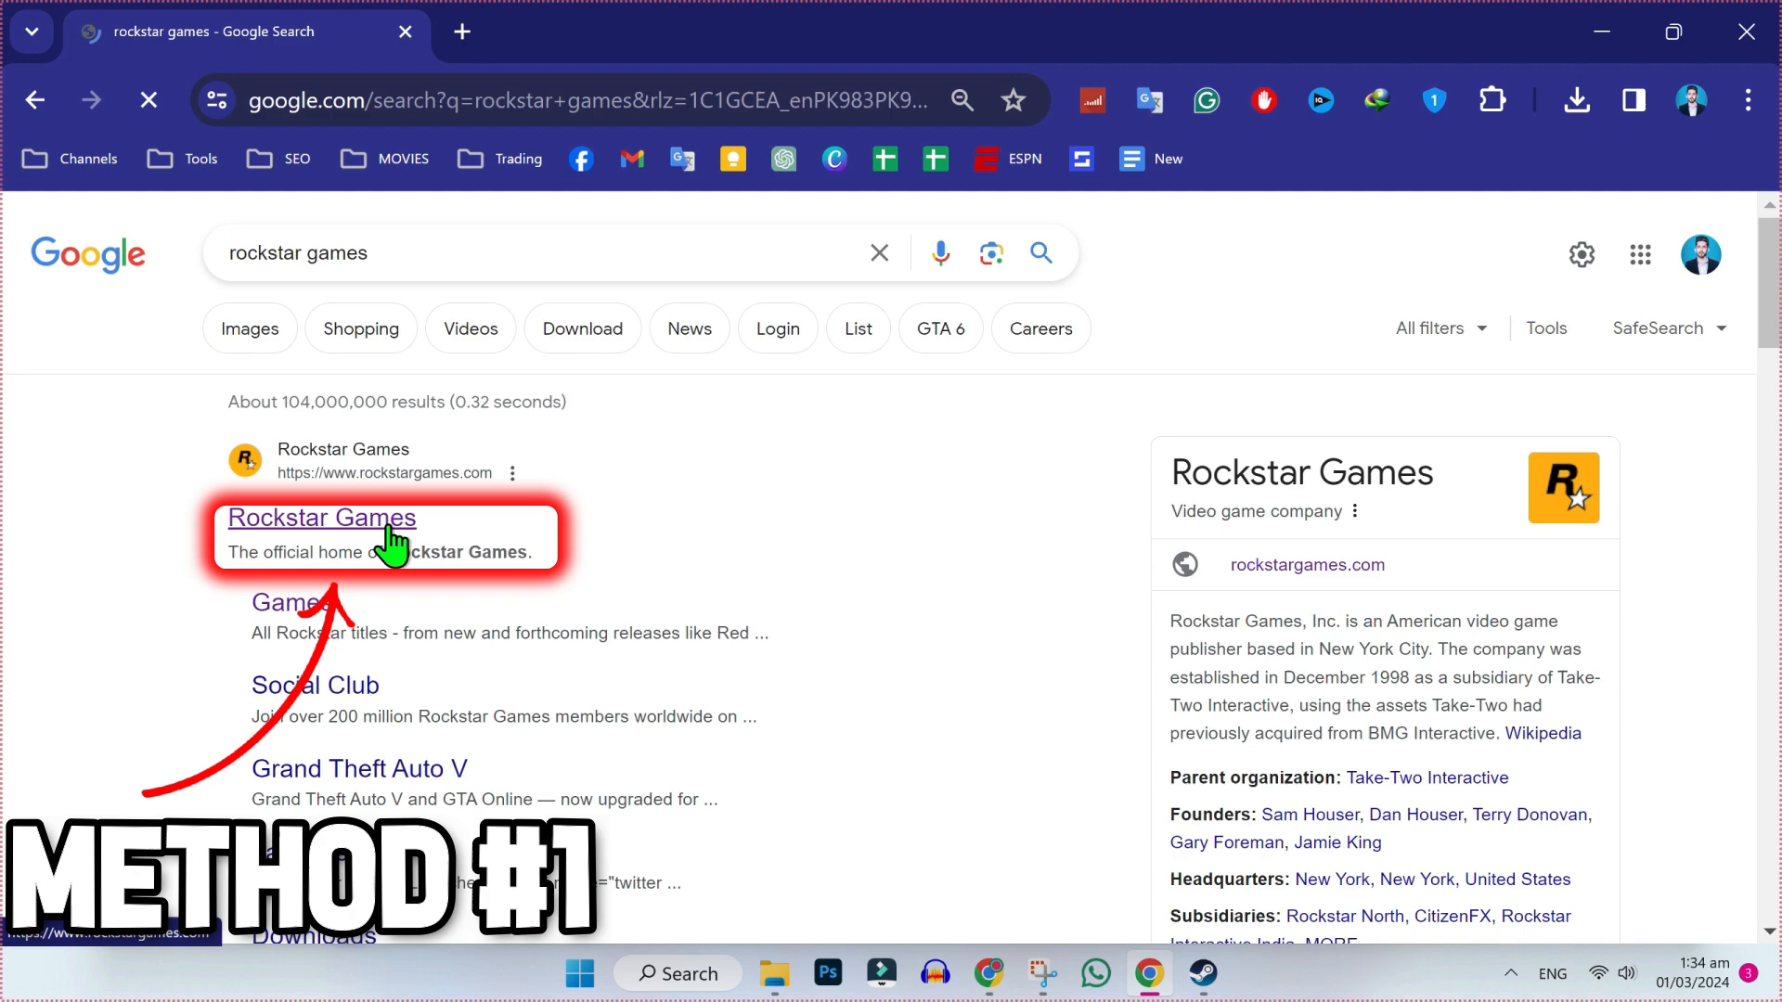
{"action": "scroll", "coordinate": [1249, 606], "scroll_direction": "down", "scroll_amount": 3}
{"action": "scroll", "coordinate": [1423, 674], "scroll_direction": "down", "scroll_amount": 8}
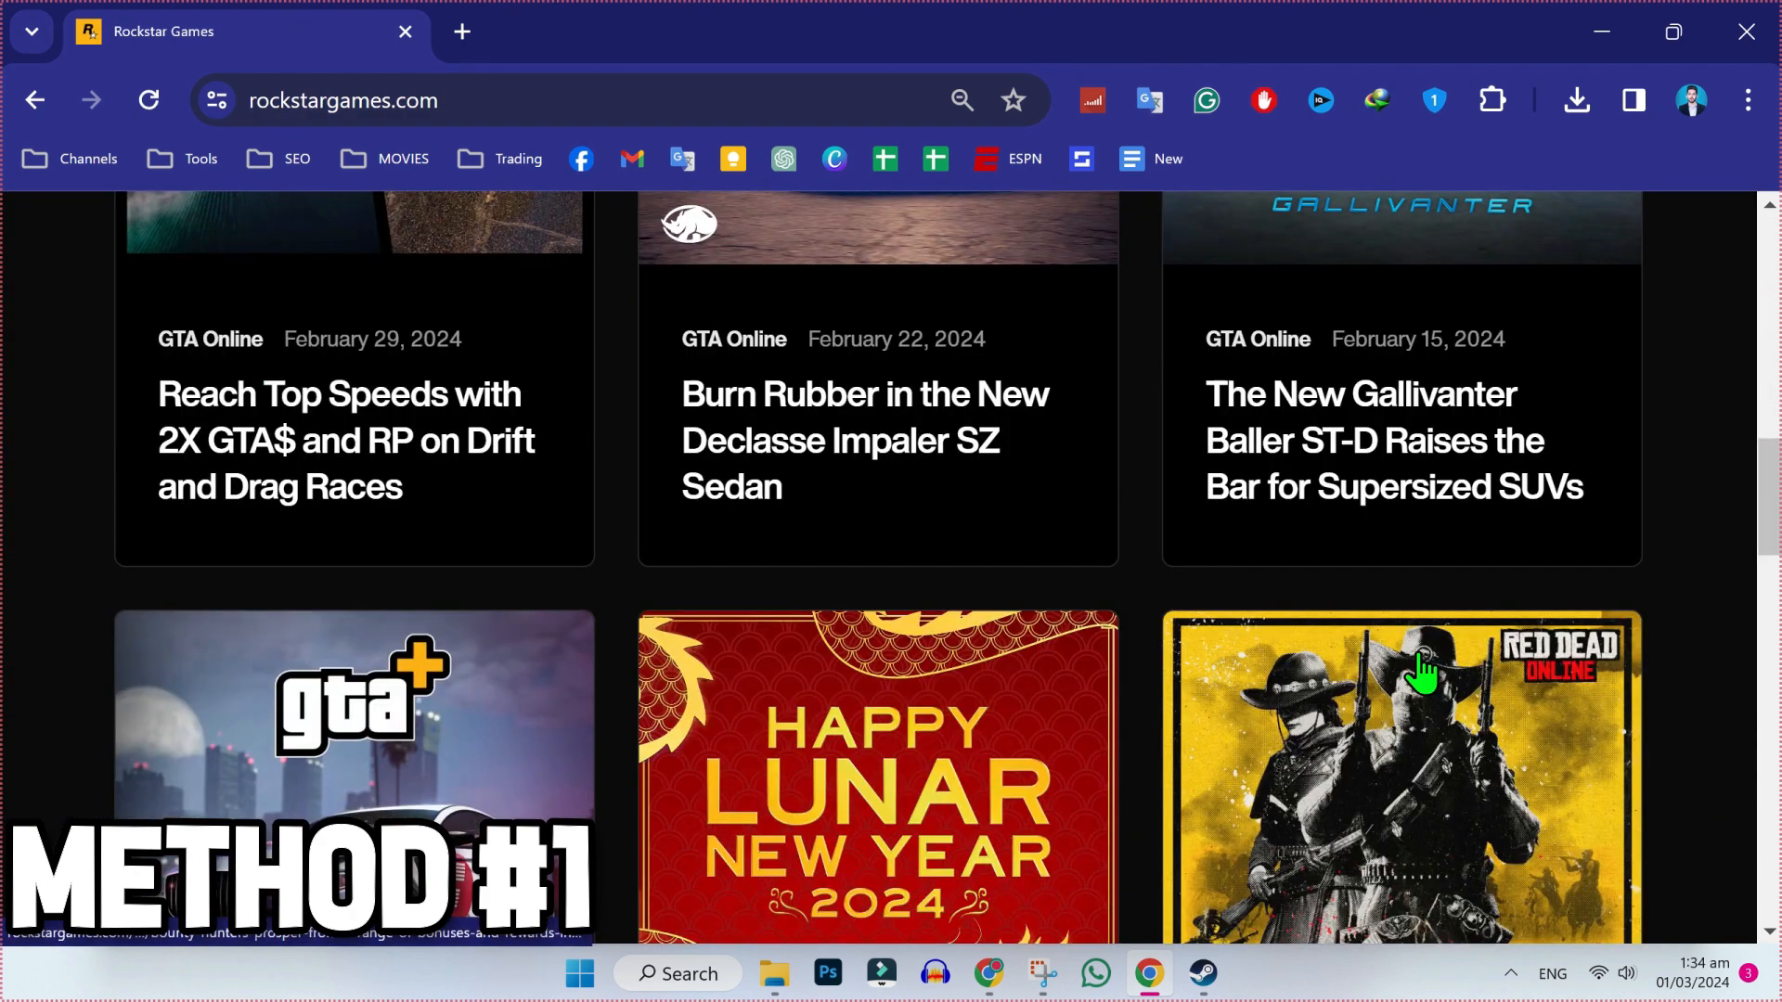
{"action": "scroll", "coordinate": [1424, 674], "scroll_direction": "down", "scroll_amount": 5}
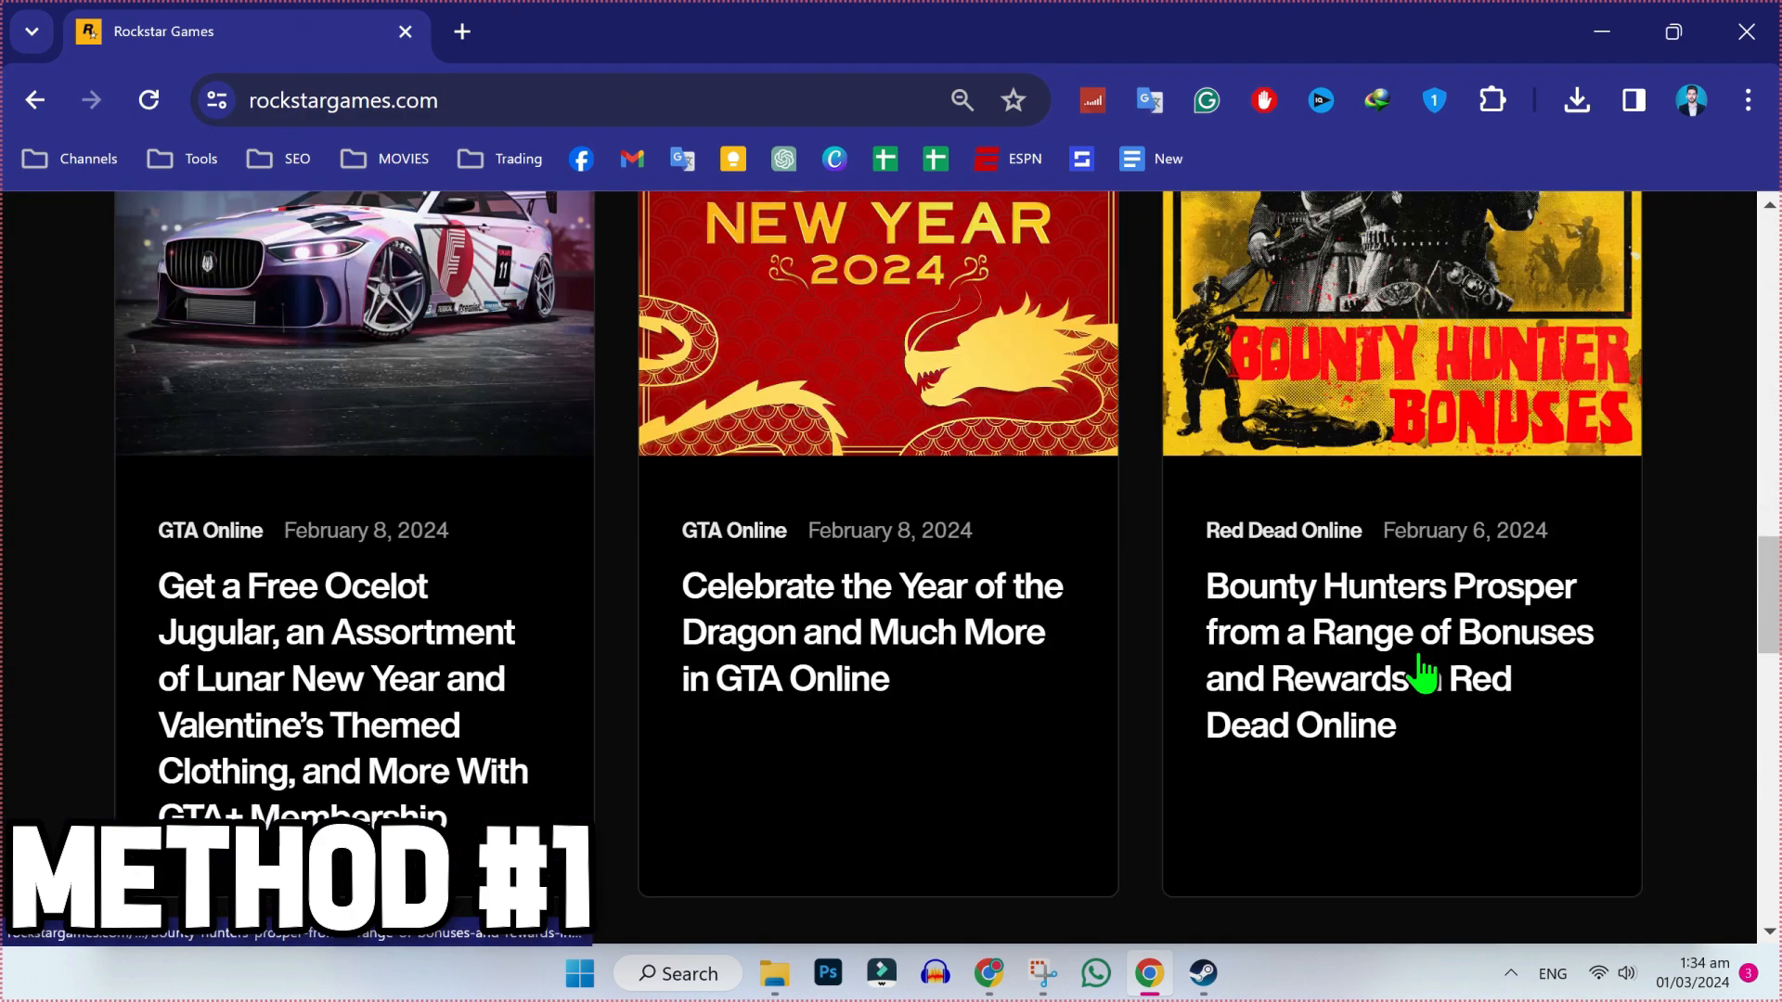
{"action": "scroll", "coordinate": [1423, 674], "scroll_direction": "down", "scroll_amount": 5}
{"action": "scroll", "coordinate": [1423, 675], "scroll_direction": "down", "scroll_amount": 3}
{"action": "scroll", "coordinate": [1044, 683], "scroll_direction": "up", "scroll_amount": 2}
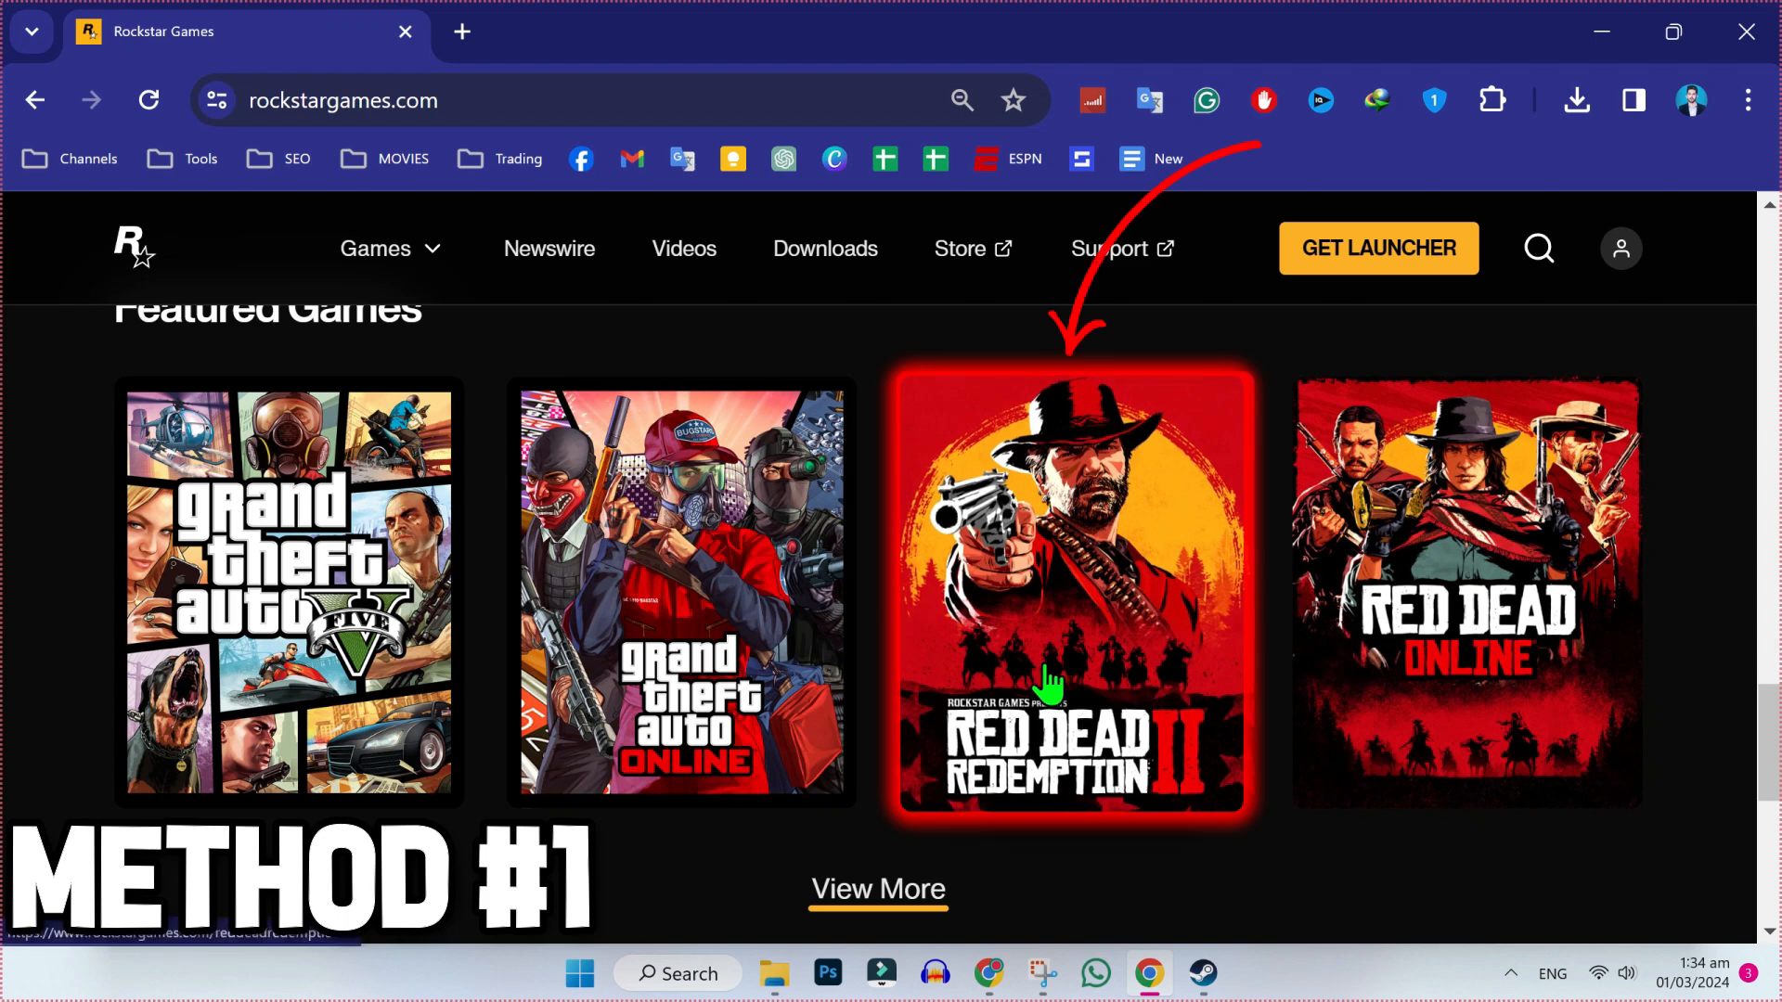
{"action": "left_click", "coordinate": [1050, 682]}
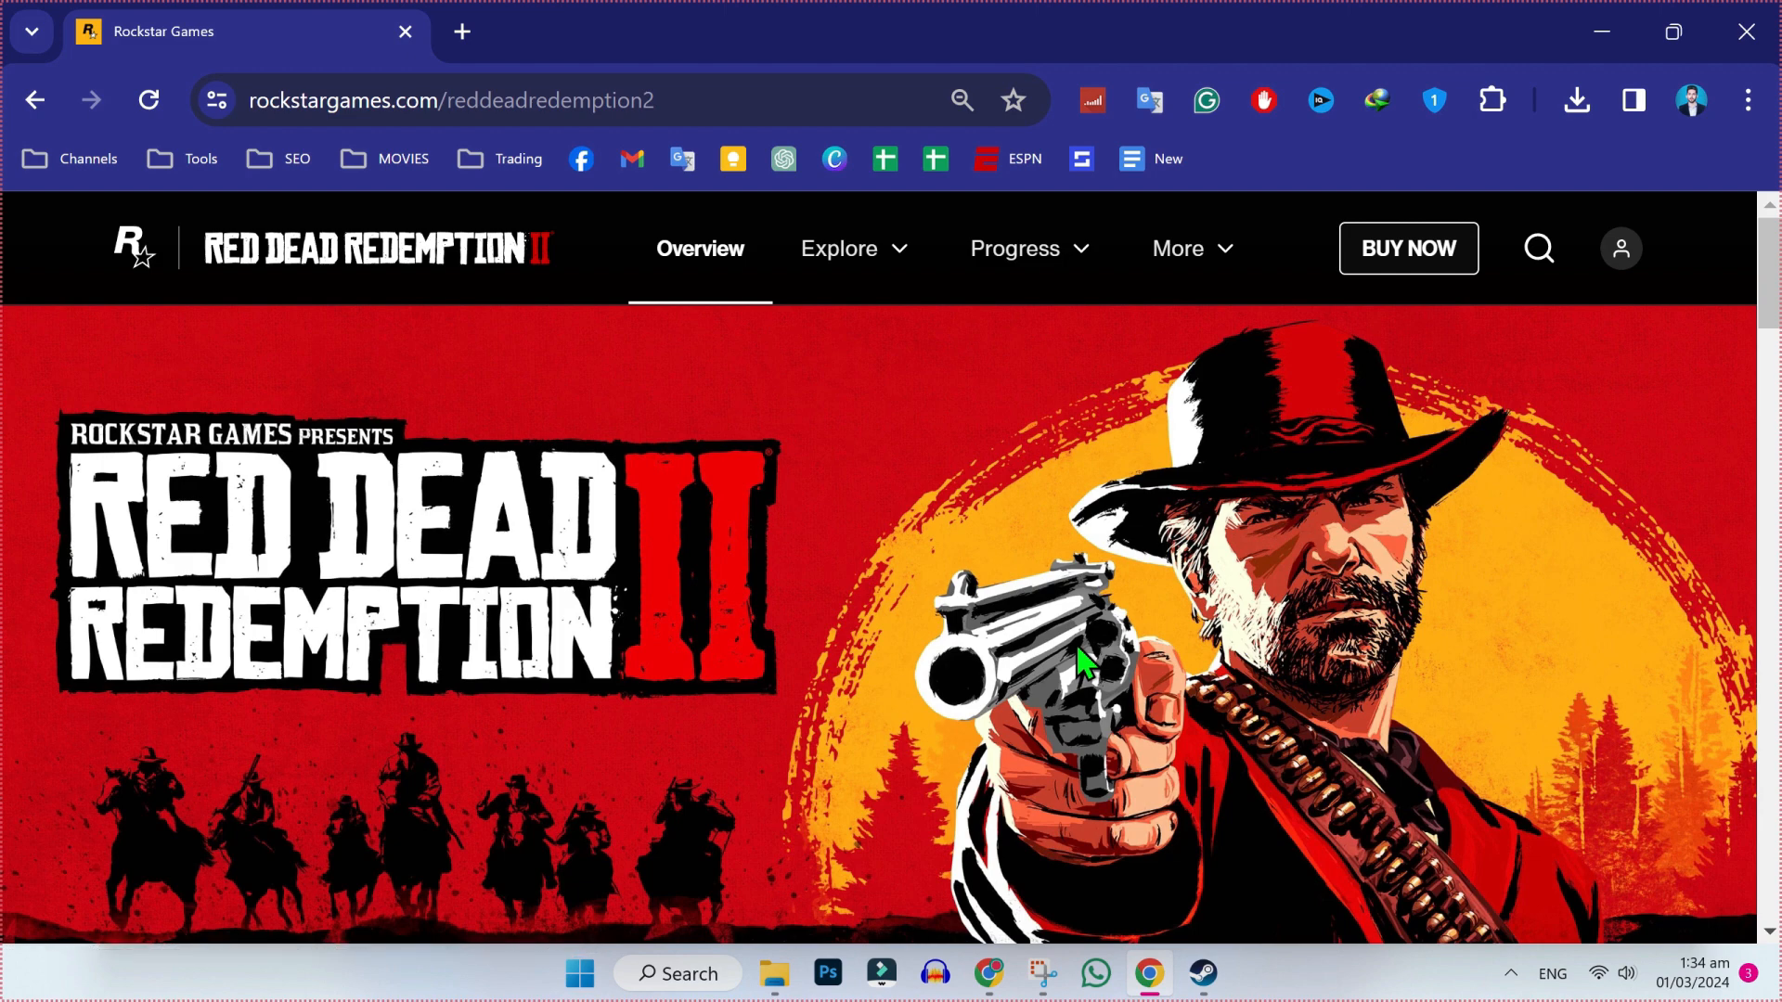
{"action": "scroll", "coordinate": [1081, 663], "scroll_direction": "down", "scroll_amount": 2}
{"action": "scroll", "coordinate": [1081, 663], "scroll_direction": "up", "scroll_amount": 2}
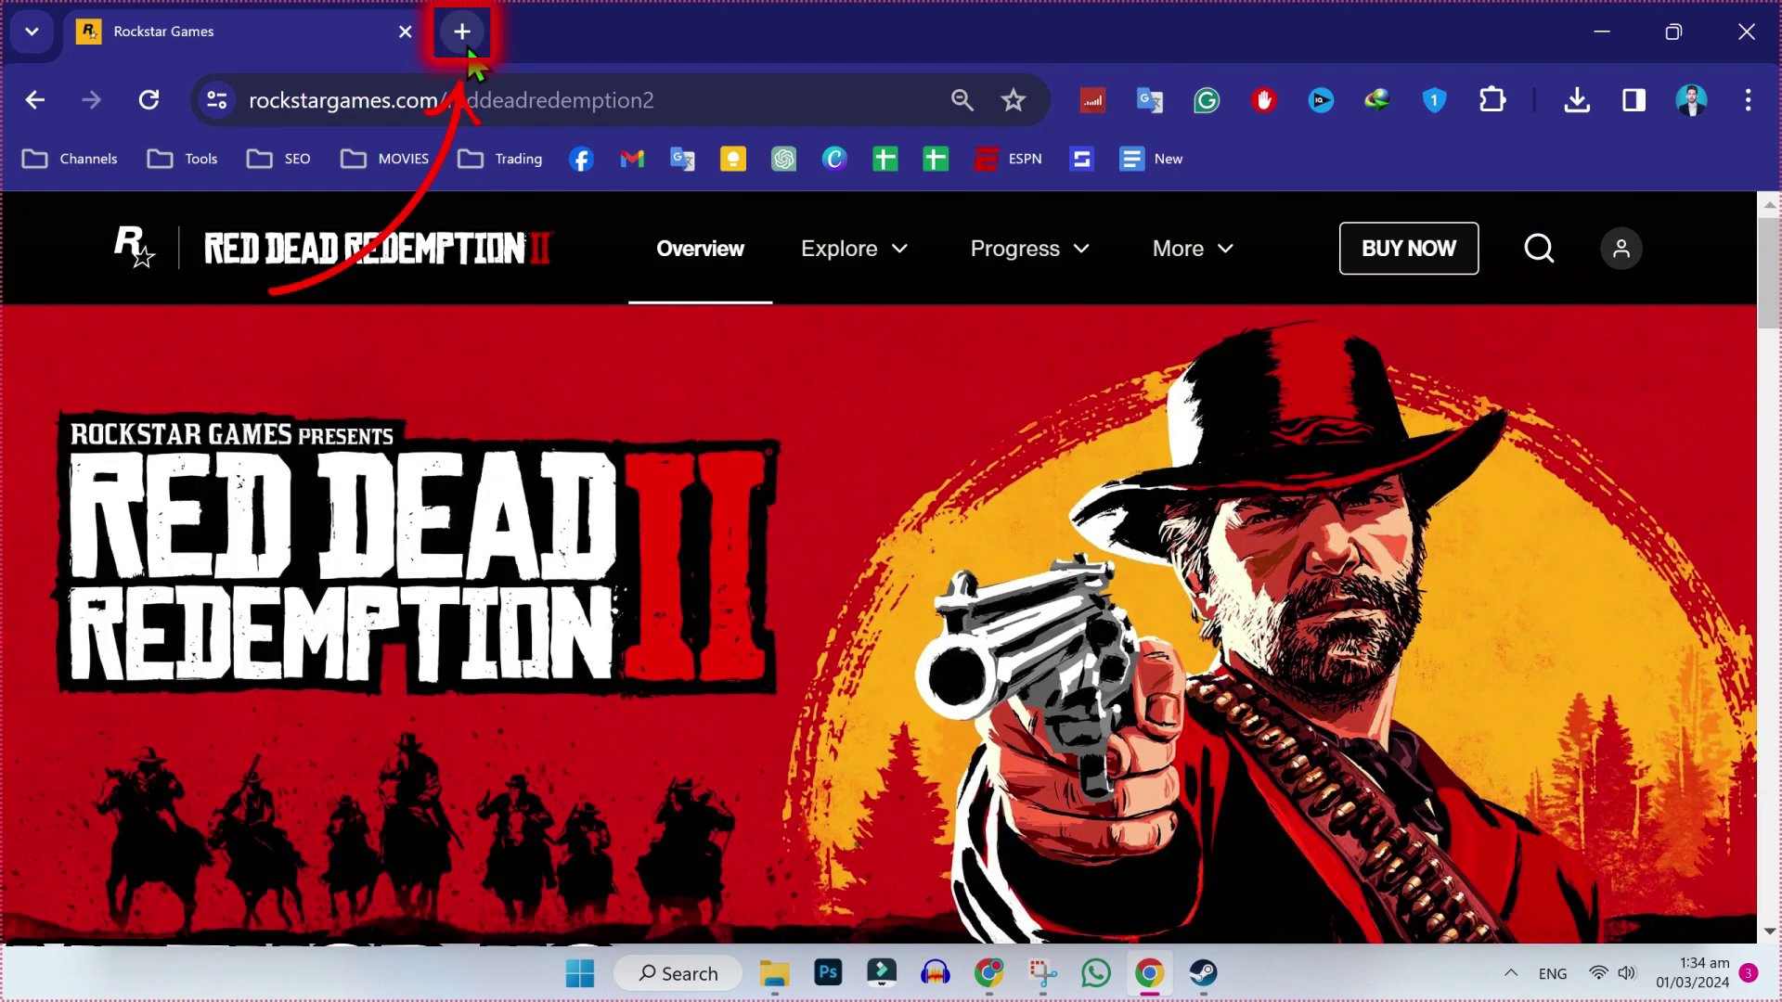
Step: In a new tab search 'steam', download the Windows installer and view recent downloads
{"action": "left_click", "coordinate": [462, 31]}
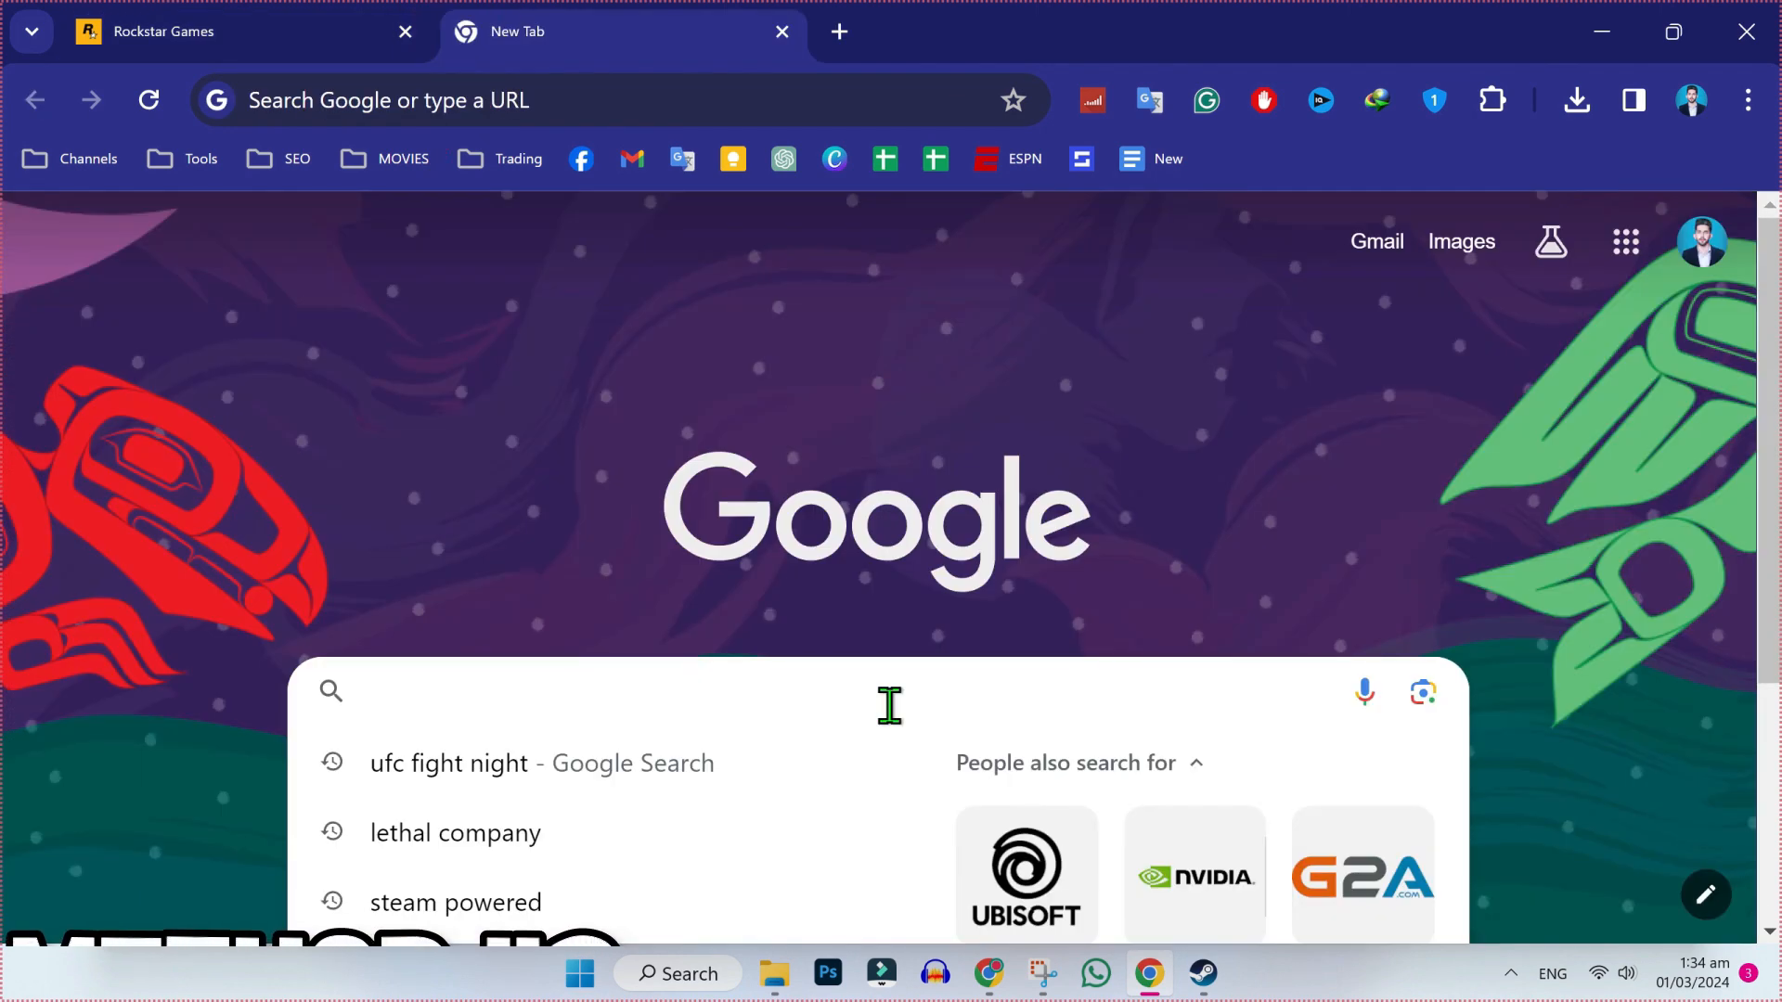
{"action": "type", "text": "steam"}
{"action": "key", "text": "Return"}
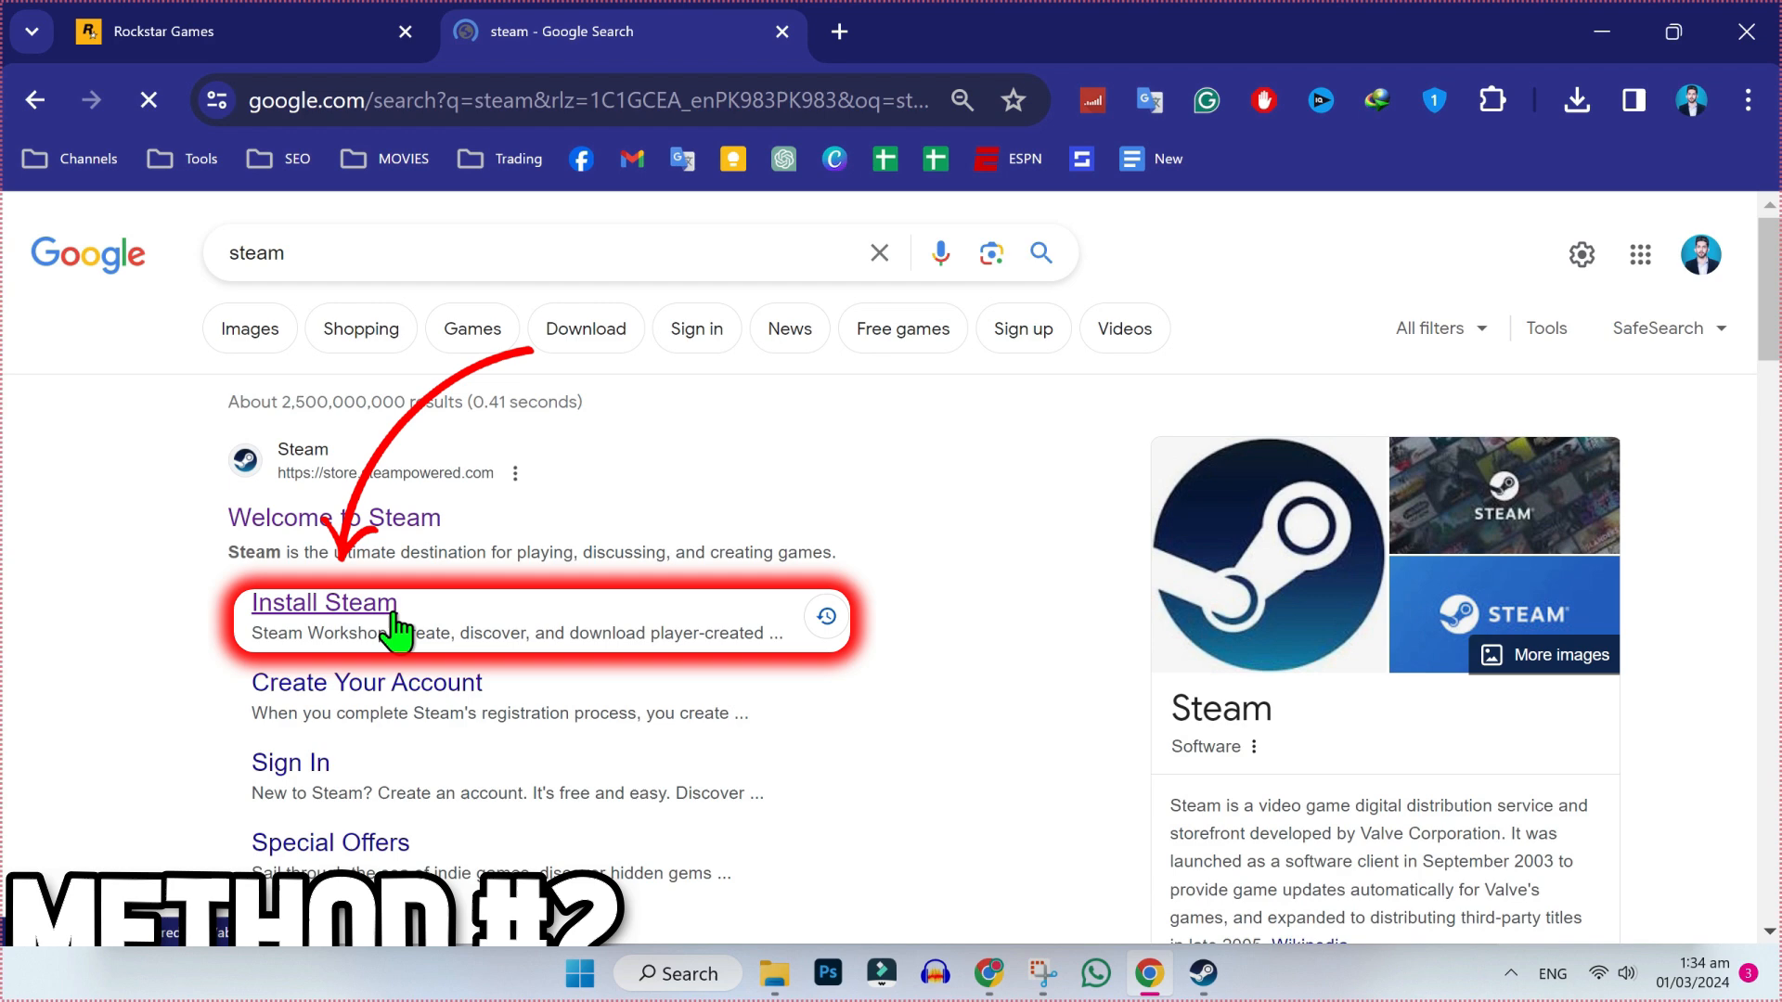
{"action": "left_click", "coordinate": [397, 627]}
{"action": "left_click", "coordinate": [314, 651]}
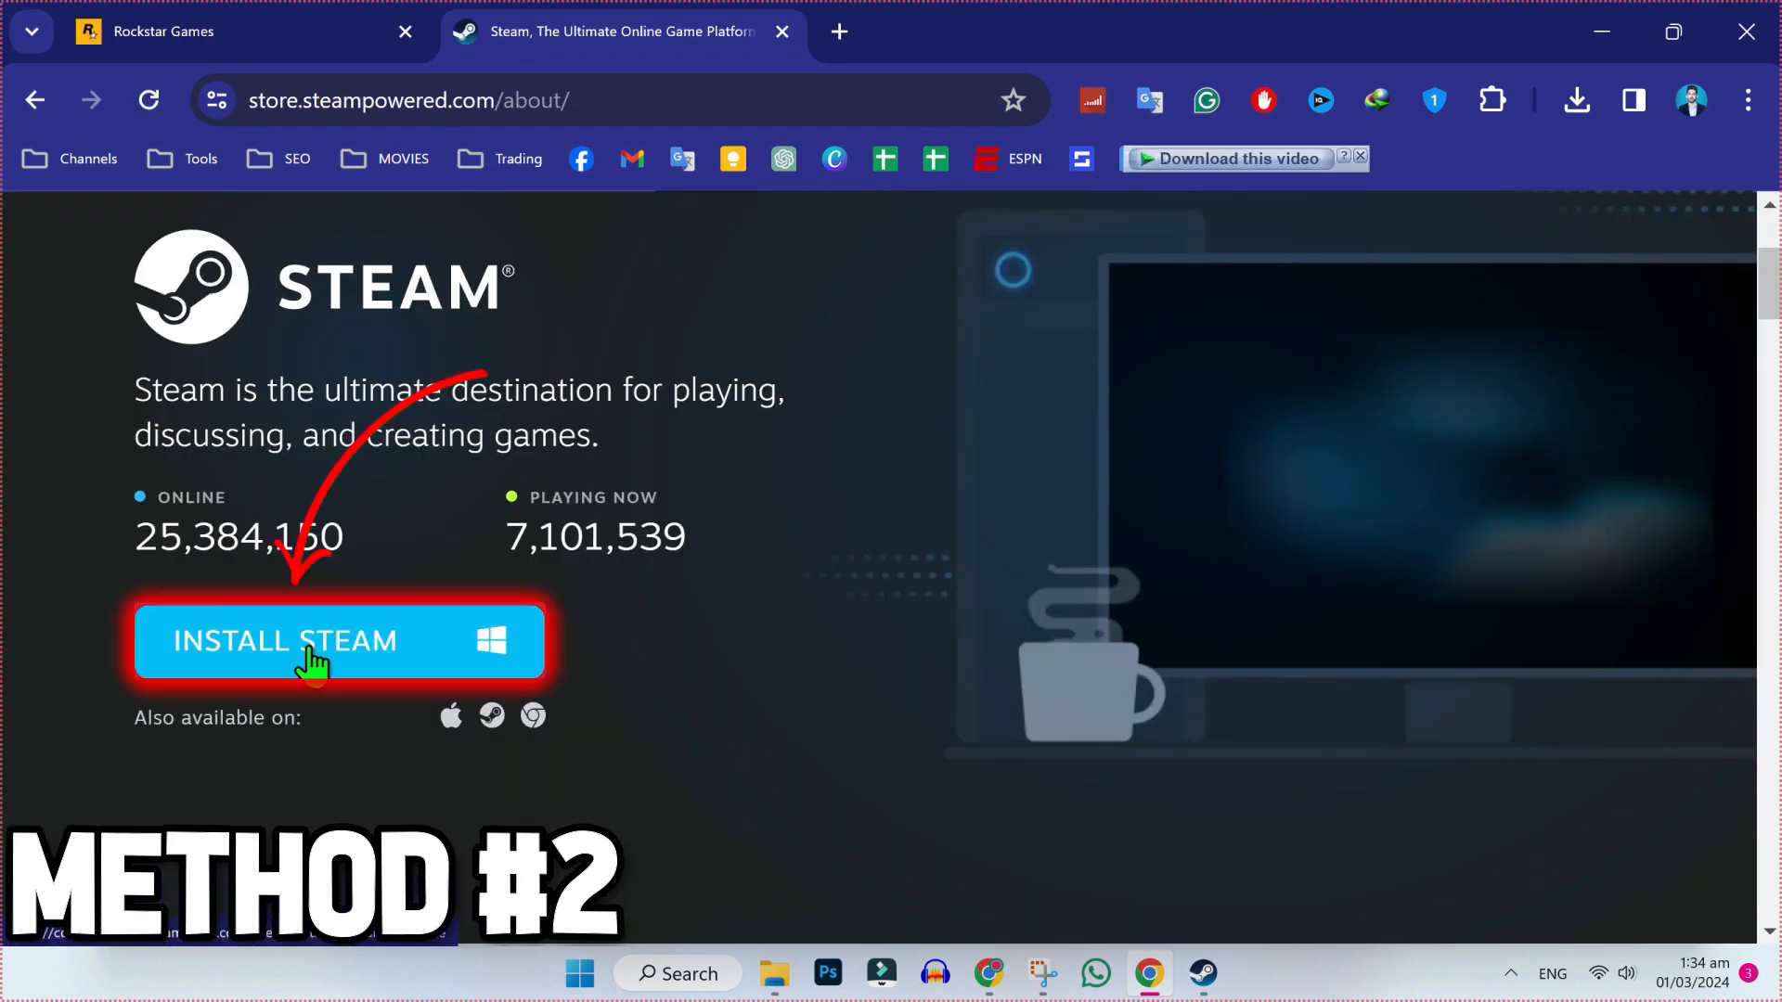
{"action": "left_click", "coordinate": [1574, 100]}
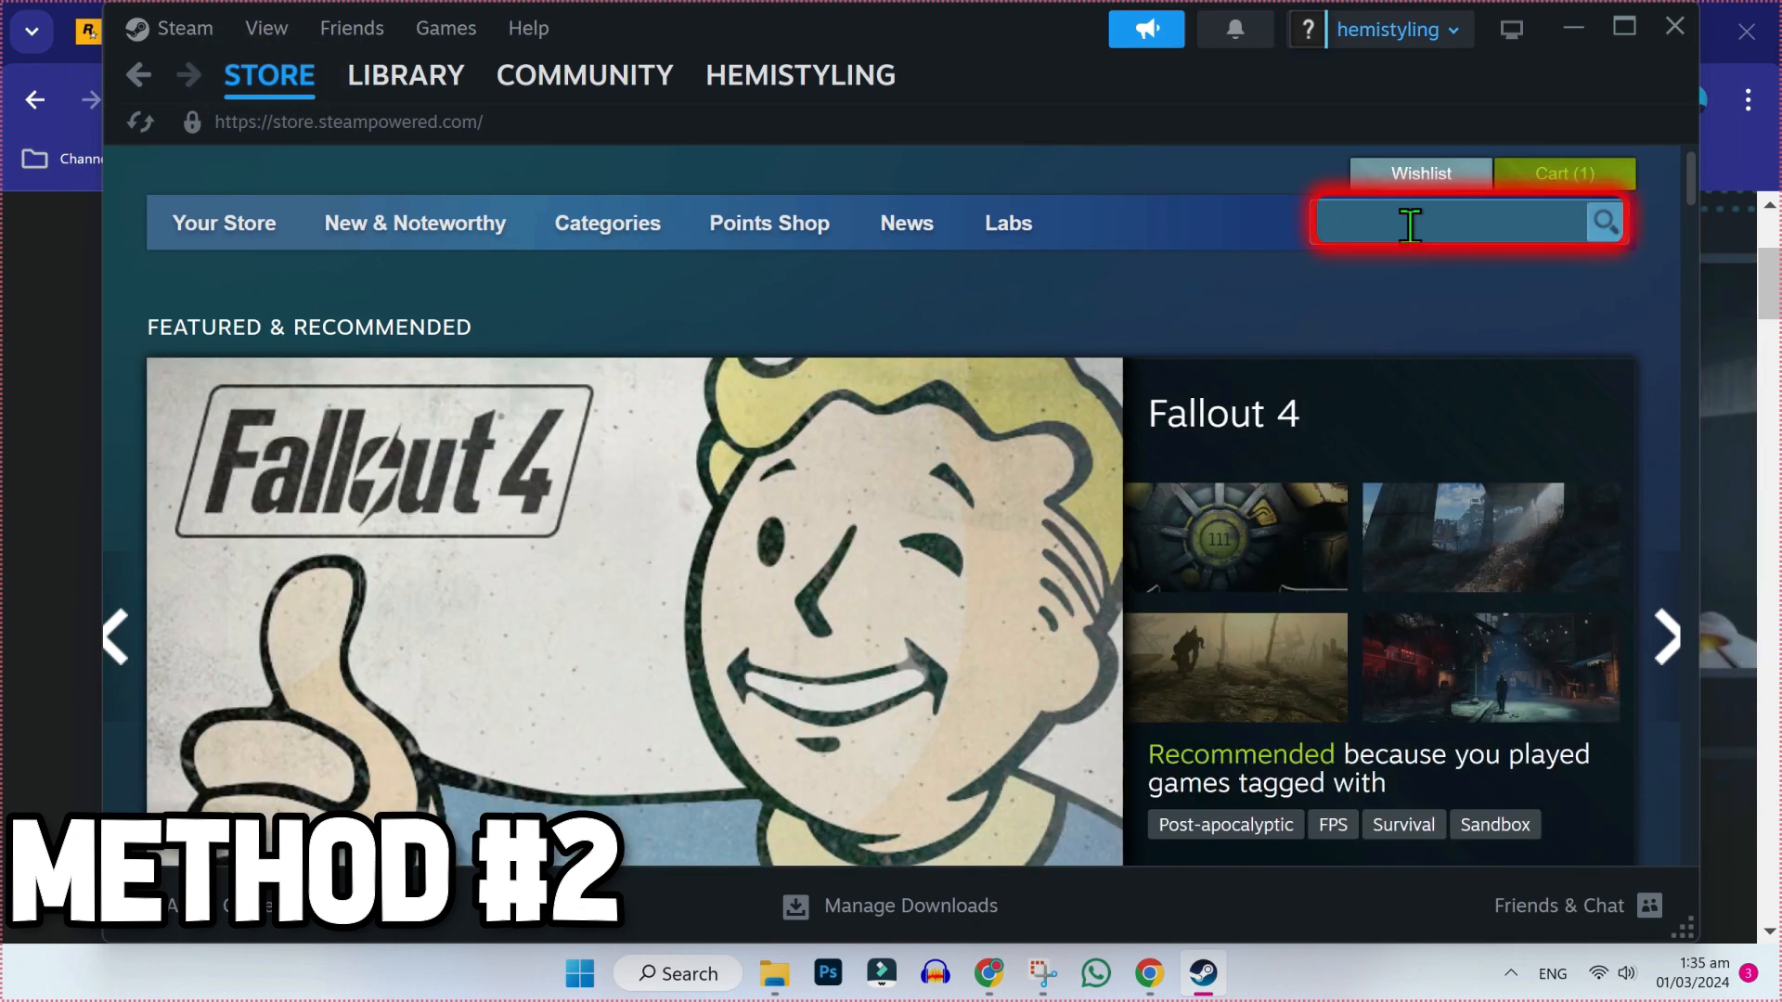
{"action": "type", "text": "red"}
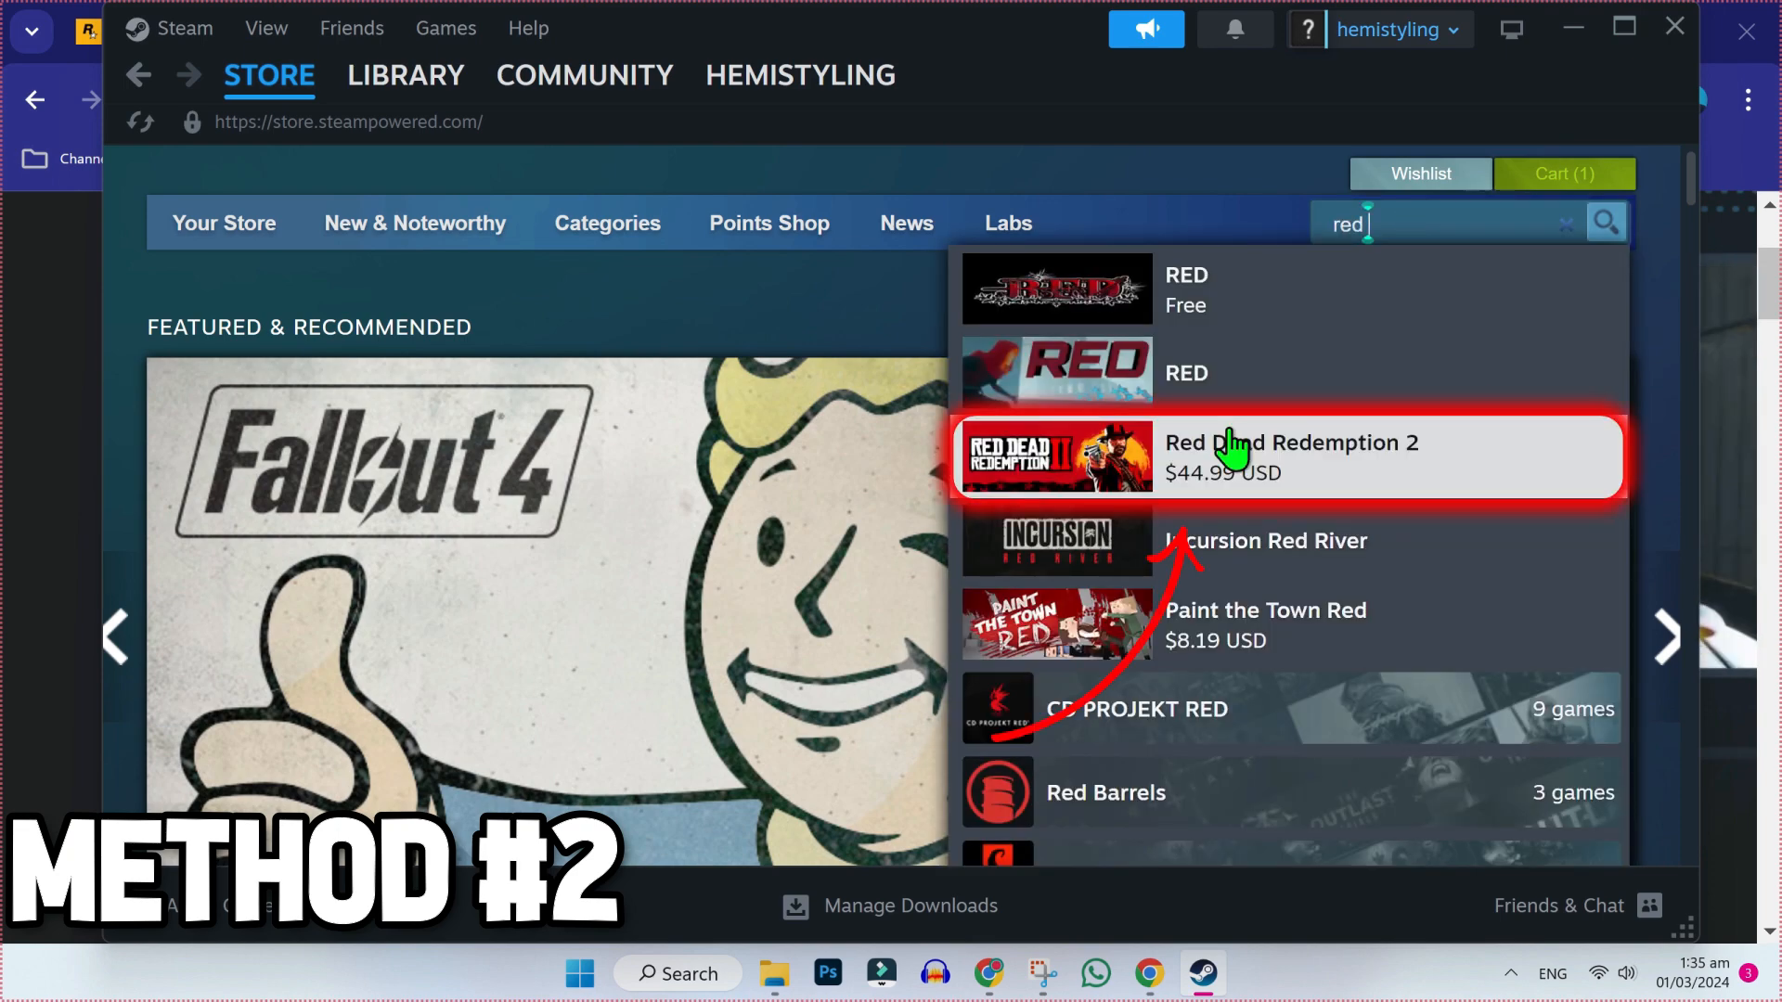
Step: Find Red Dead Redemption 2 in the Steam store, add it to cart and purchase for myself
{"action": "left_click", "coordinate": [1162, 467]}
{"action": "scroll", "coordinate": [891, 557], "scroll_direction": "down", "scroll_amount": 8}
{"action": "scroll", "coordinate": [891, 557], "scroll_direction": "down", "scroll_amount": 5}
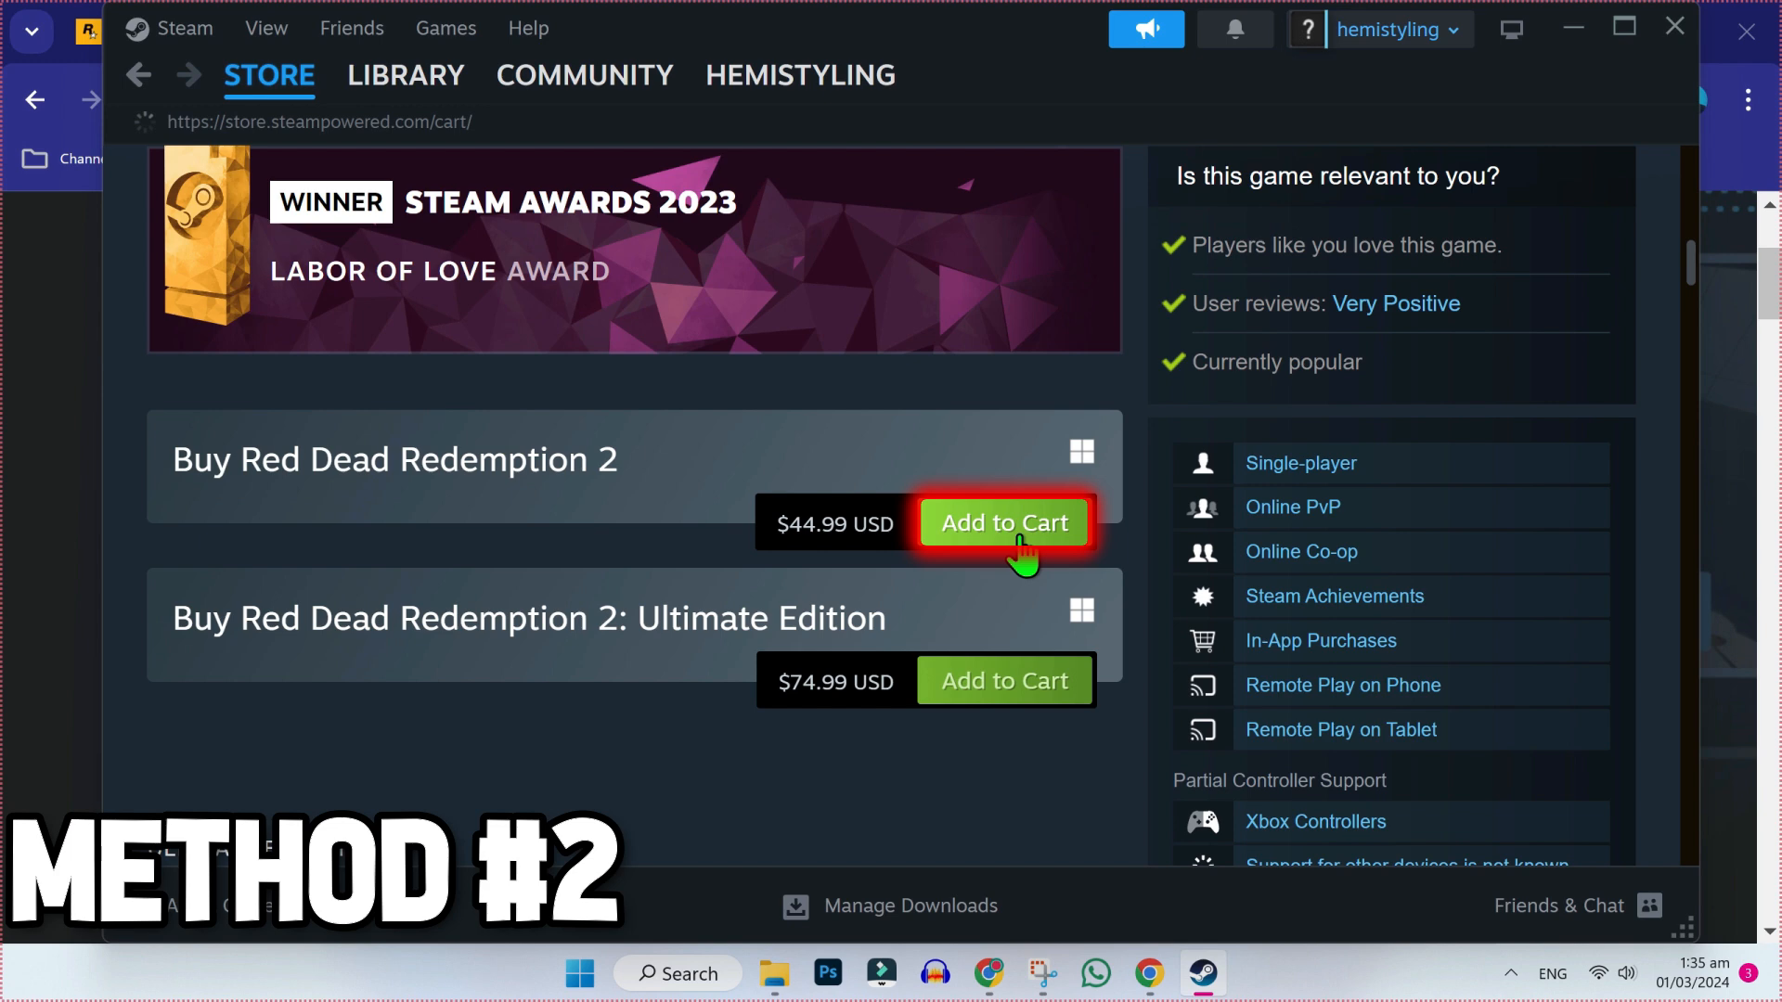
{"action": "left_click", "coordinate": [1024, 543]}
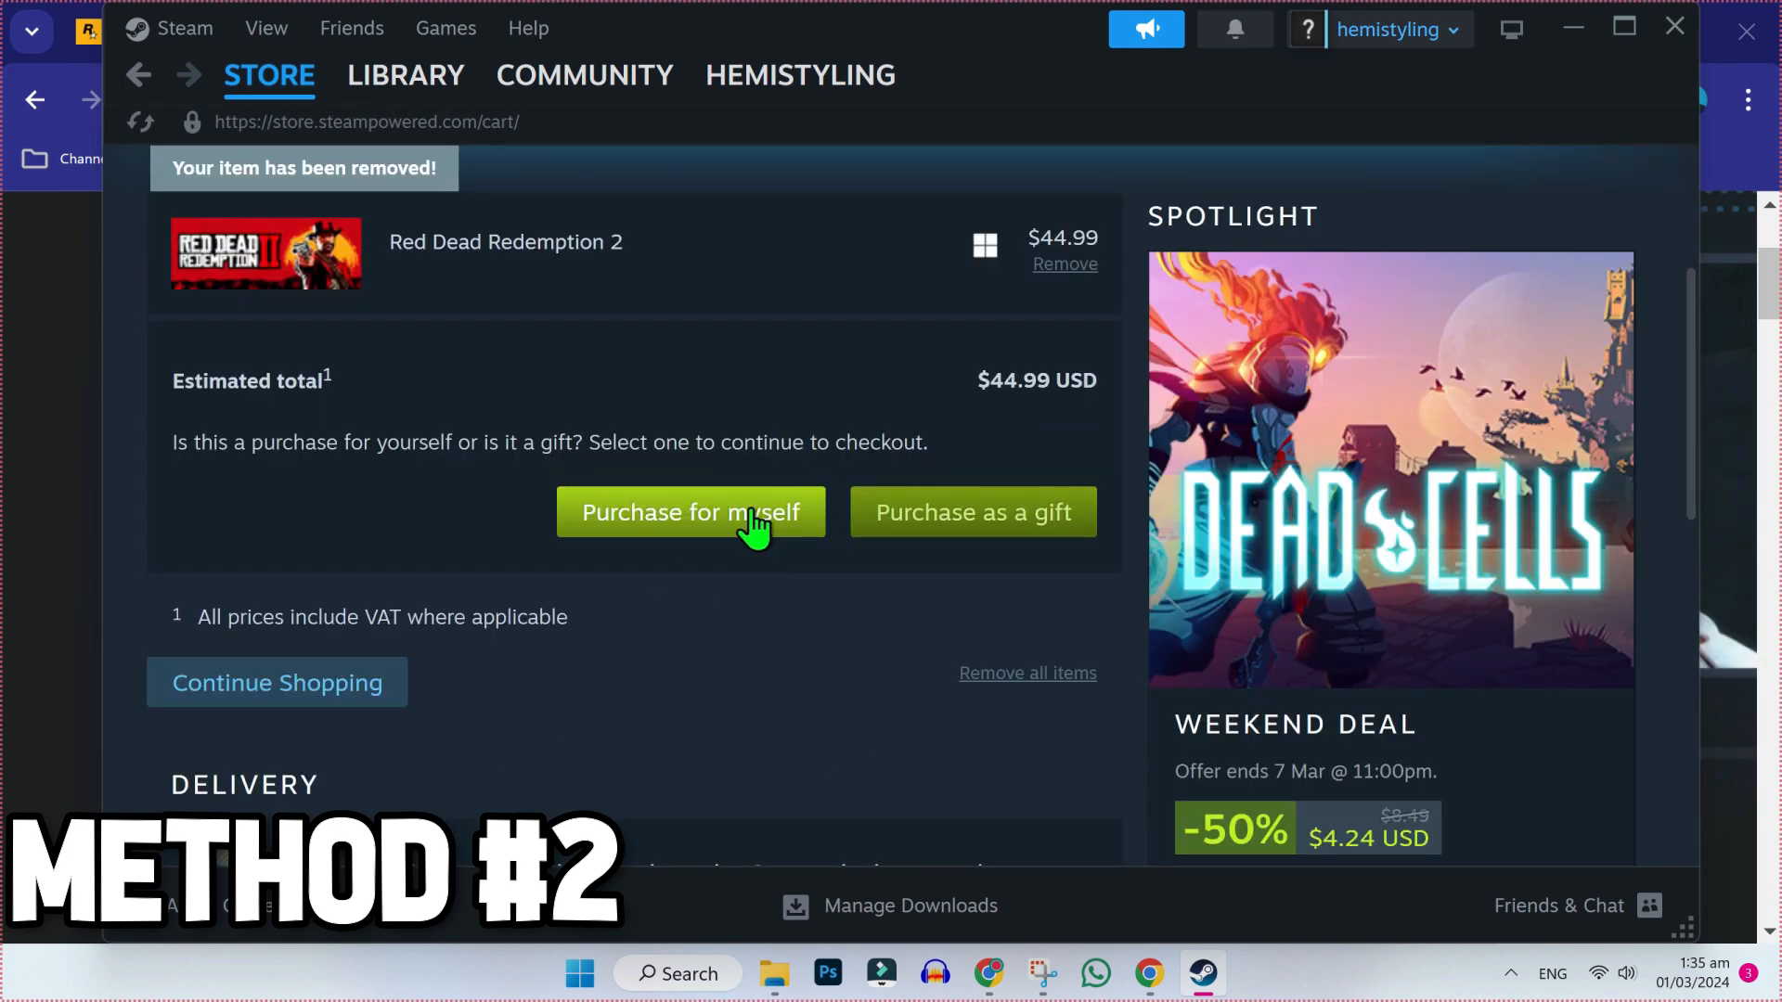
{"action": "left_click", "coordinate": [757, 528]}
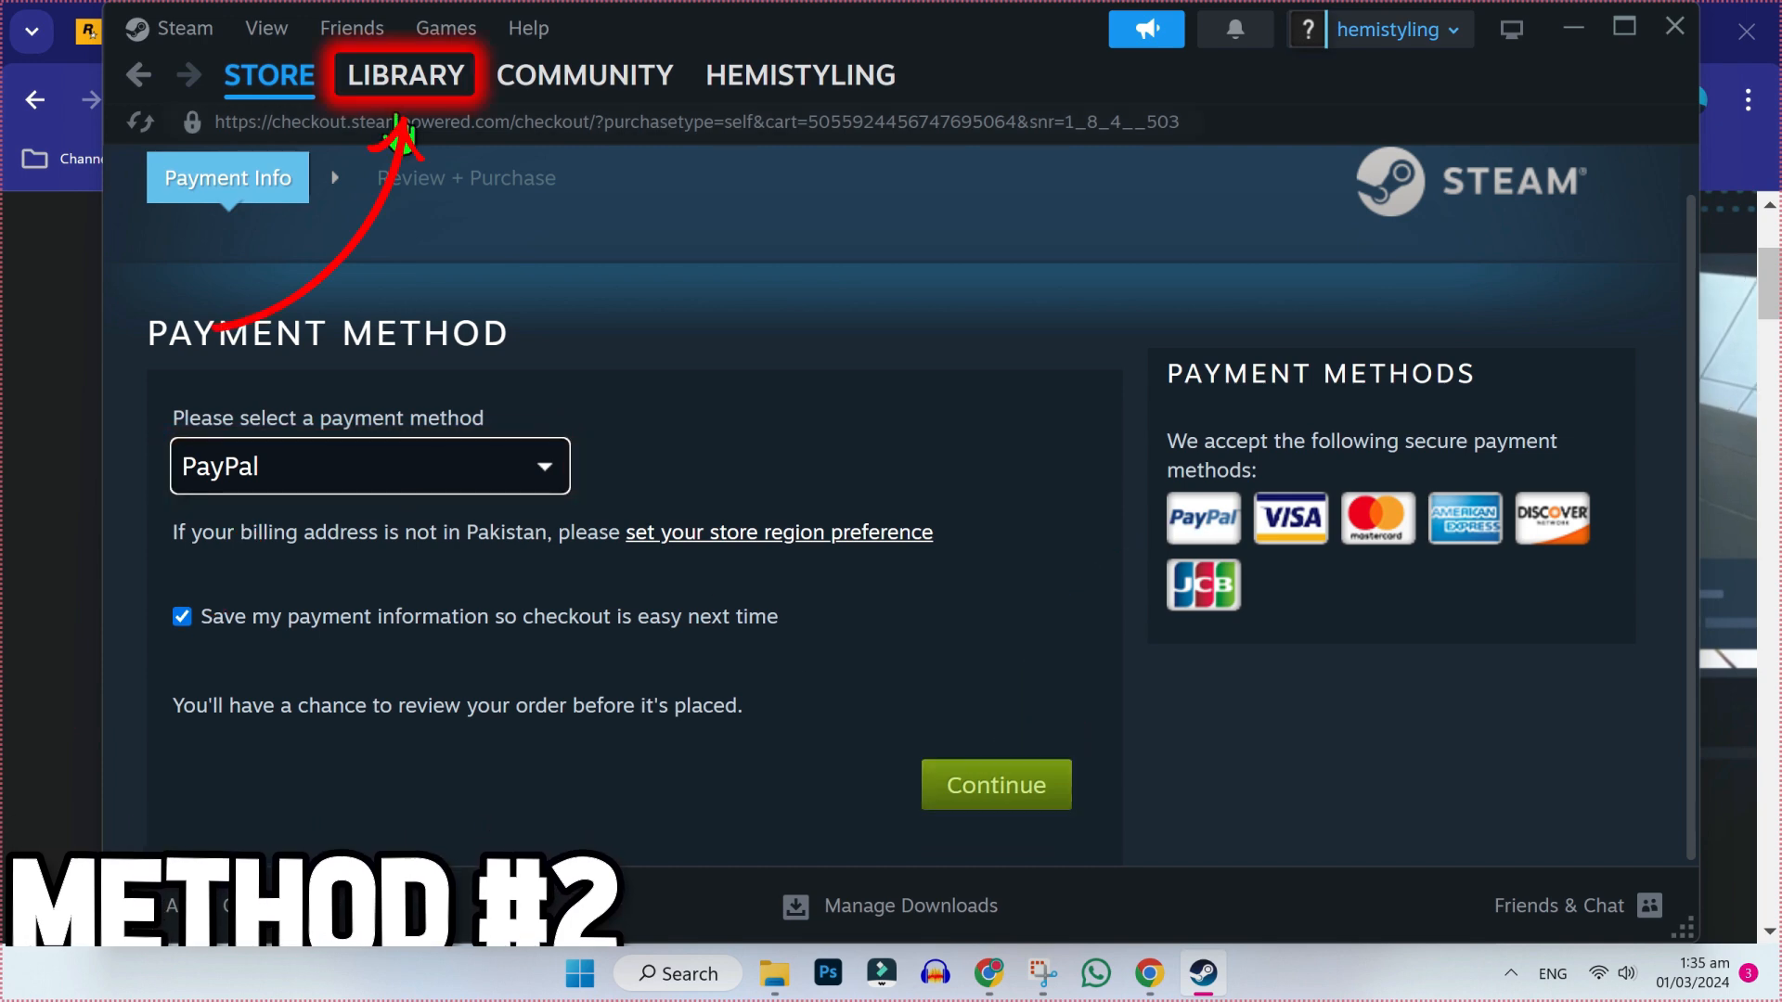
{"action": "left_click", "coordinate": [404, 75]}
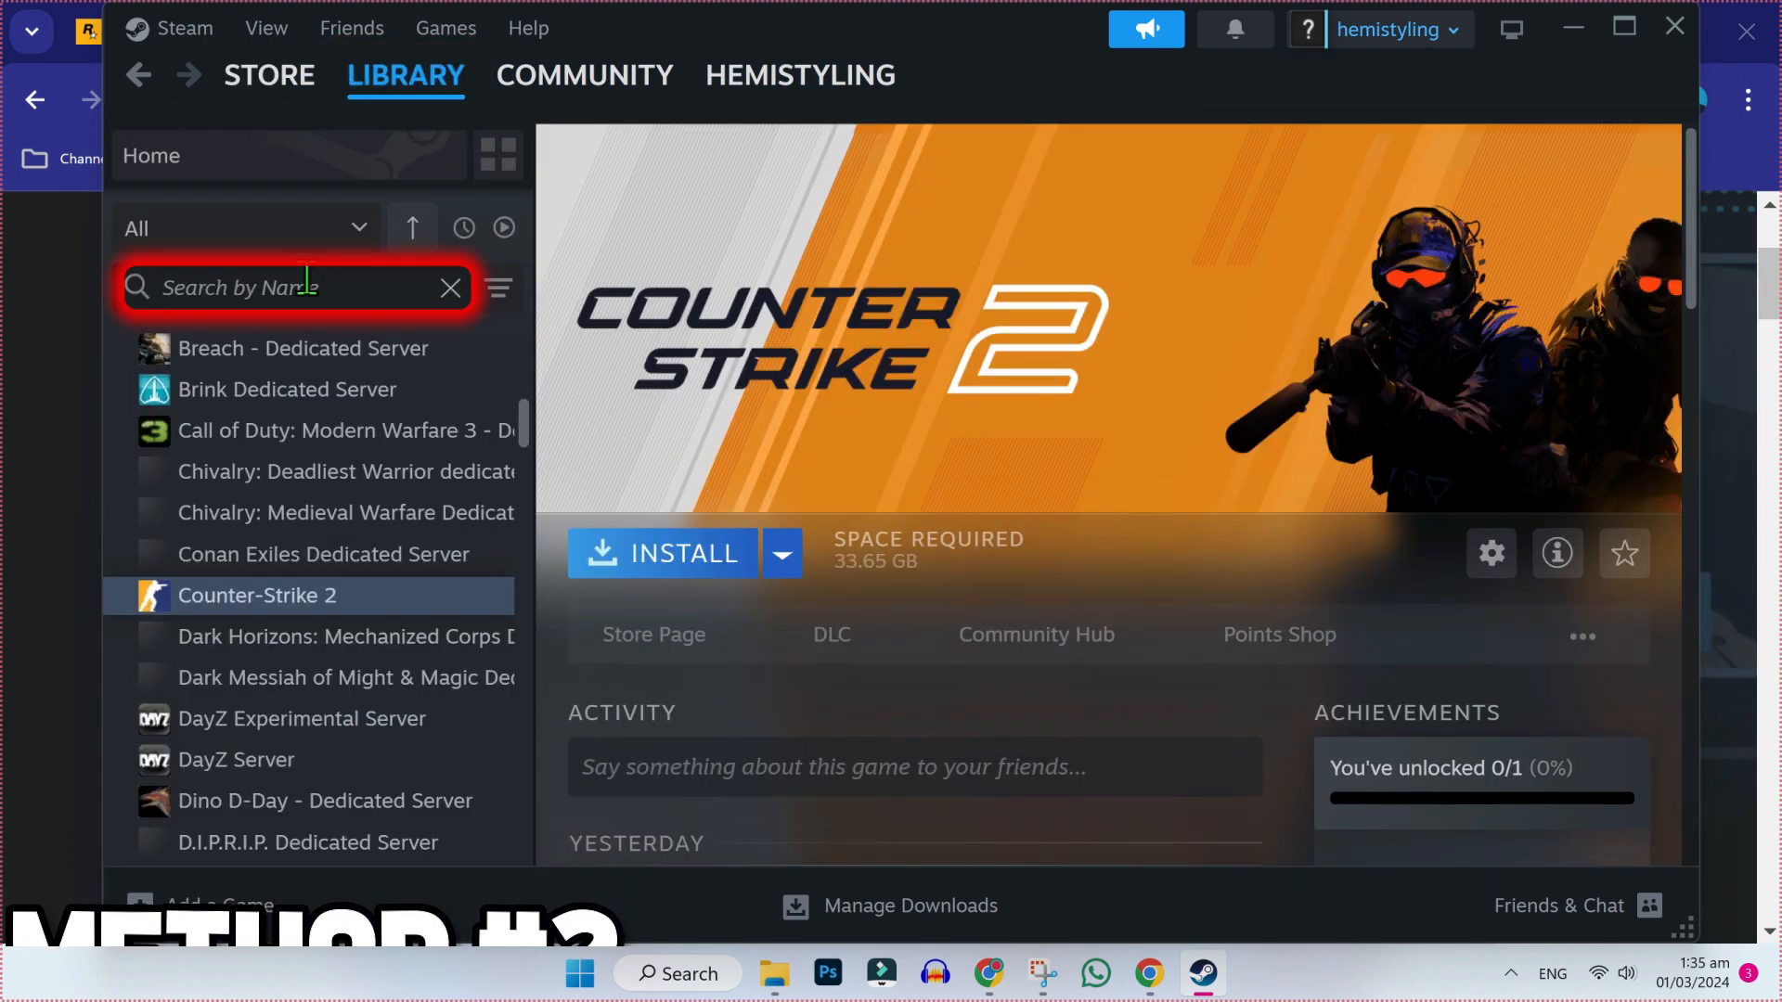